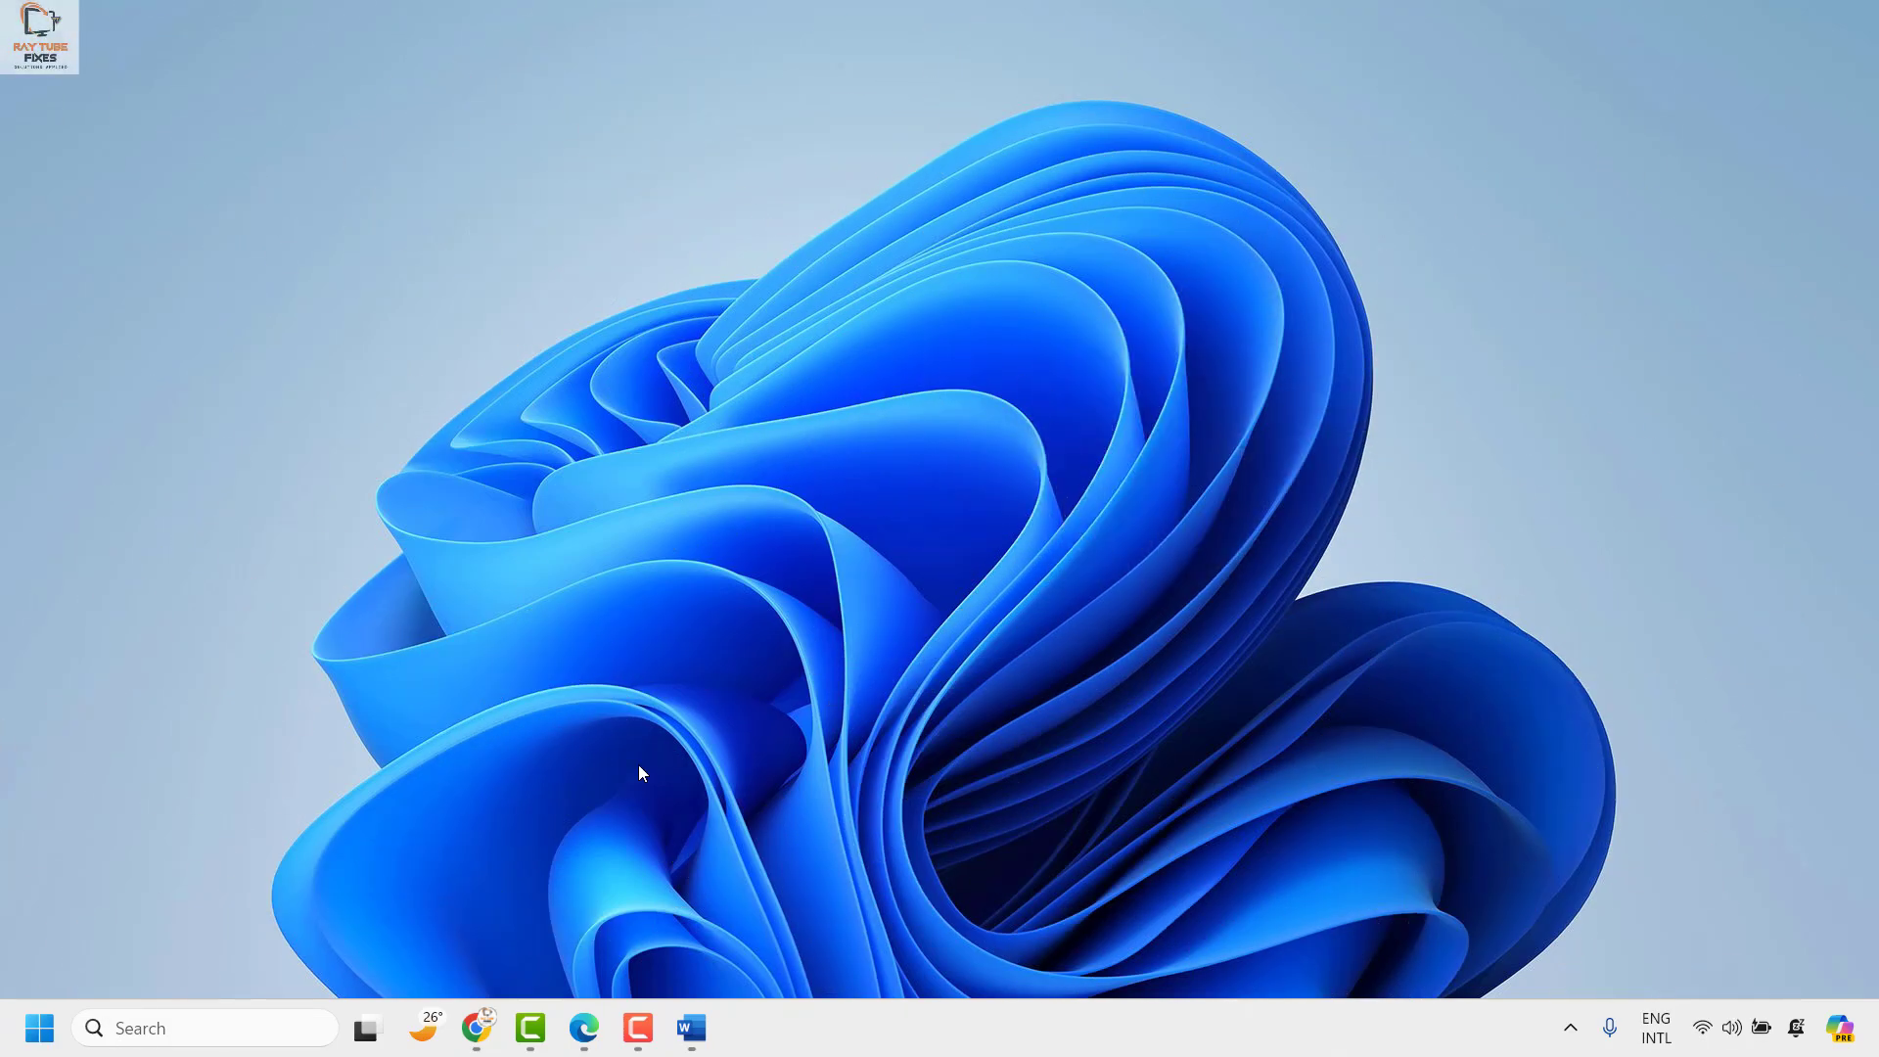
Bring the Word document window to the front
left_click(691, 1027)
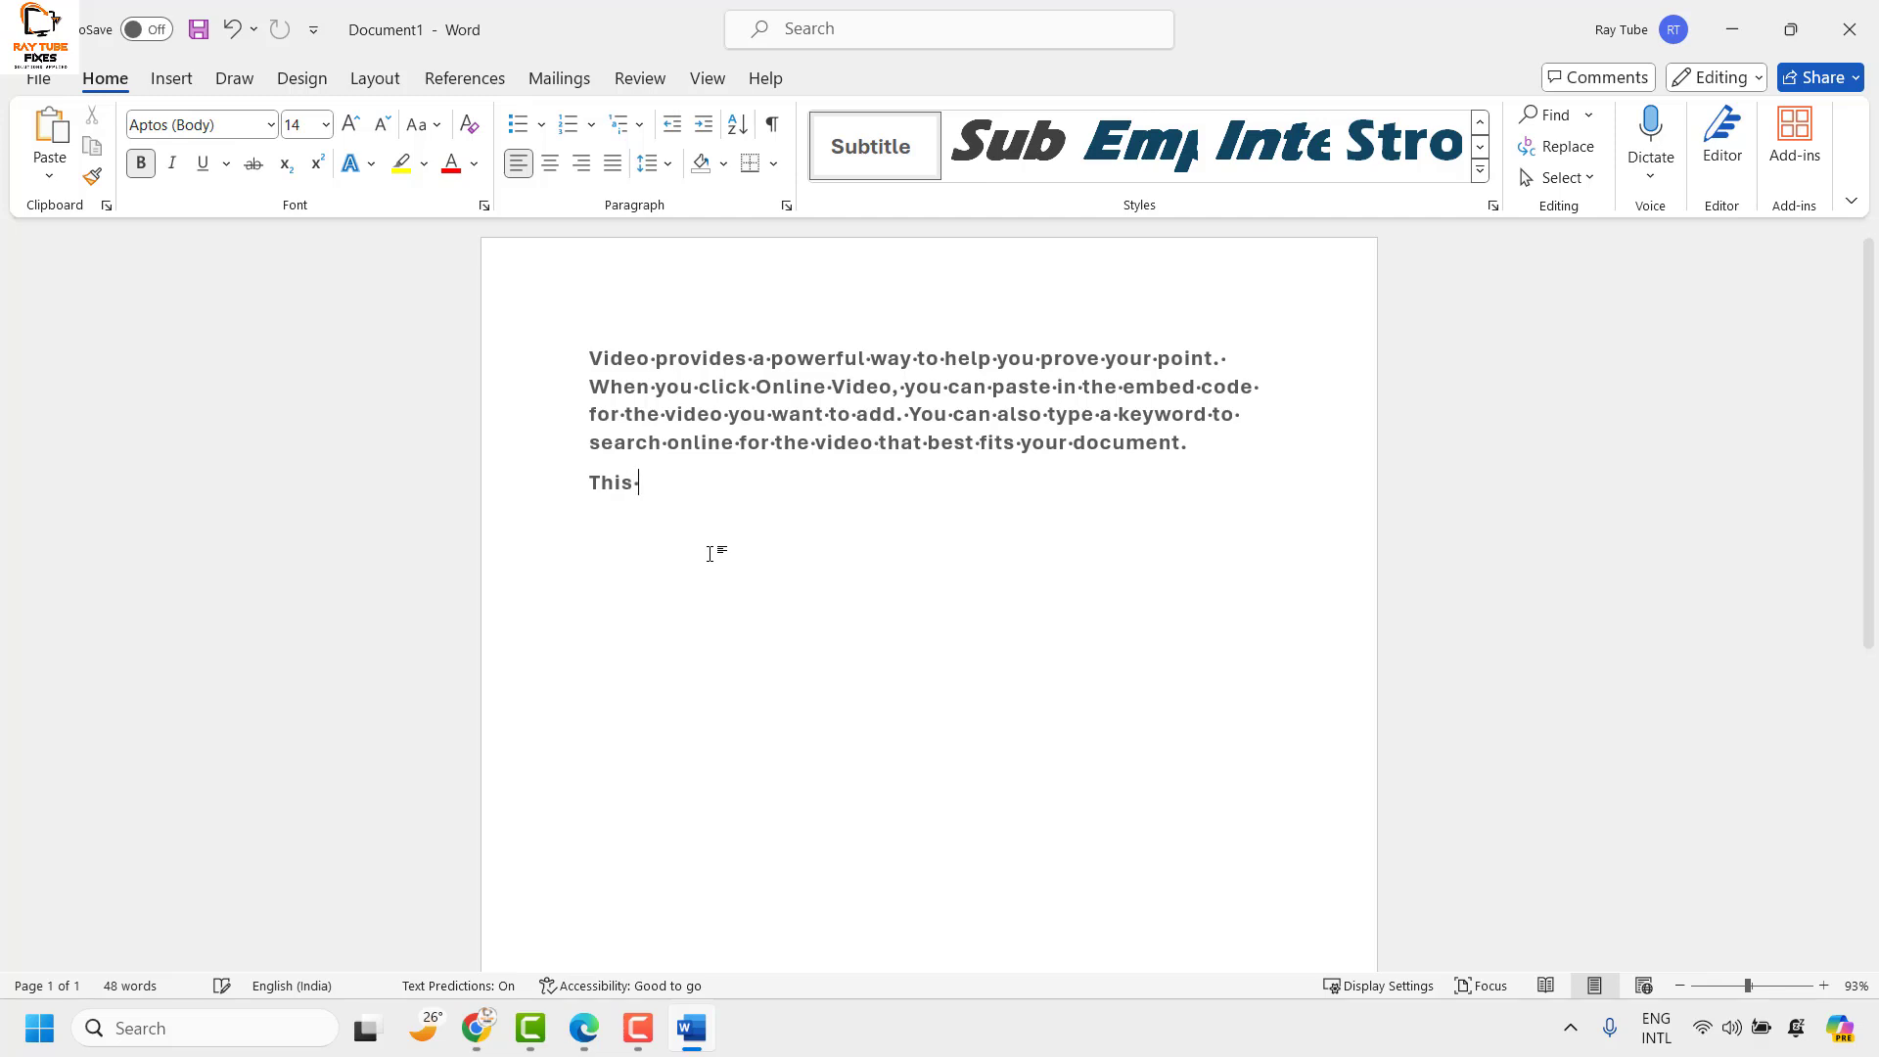
type("test ")
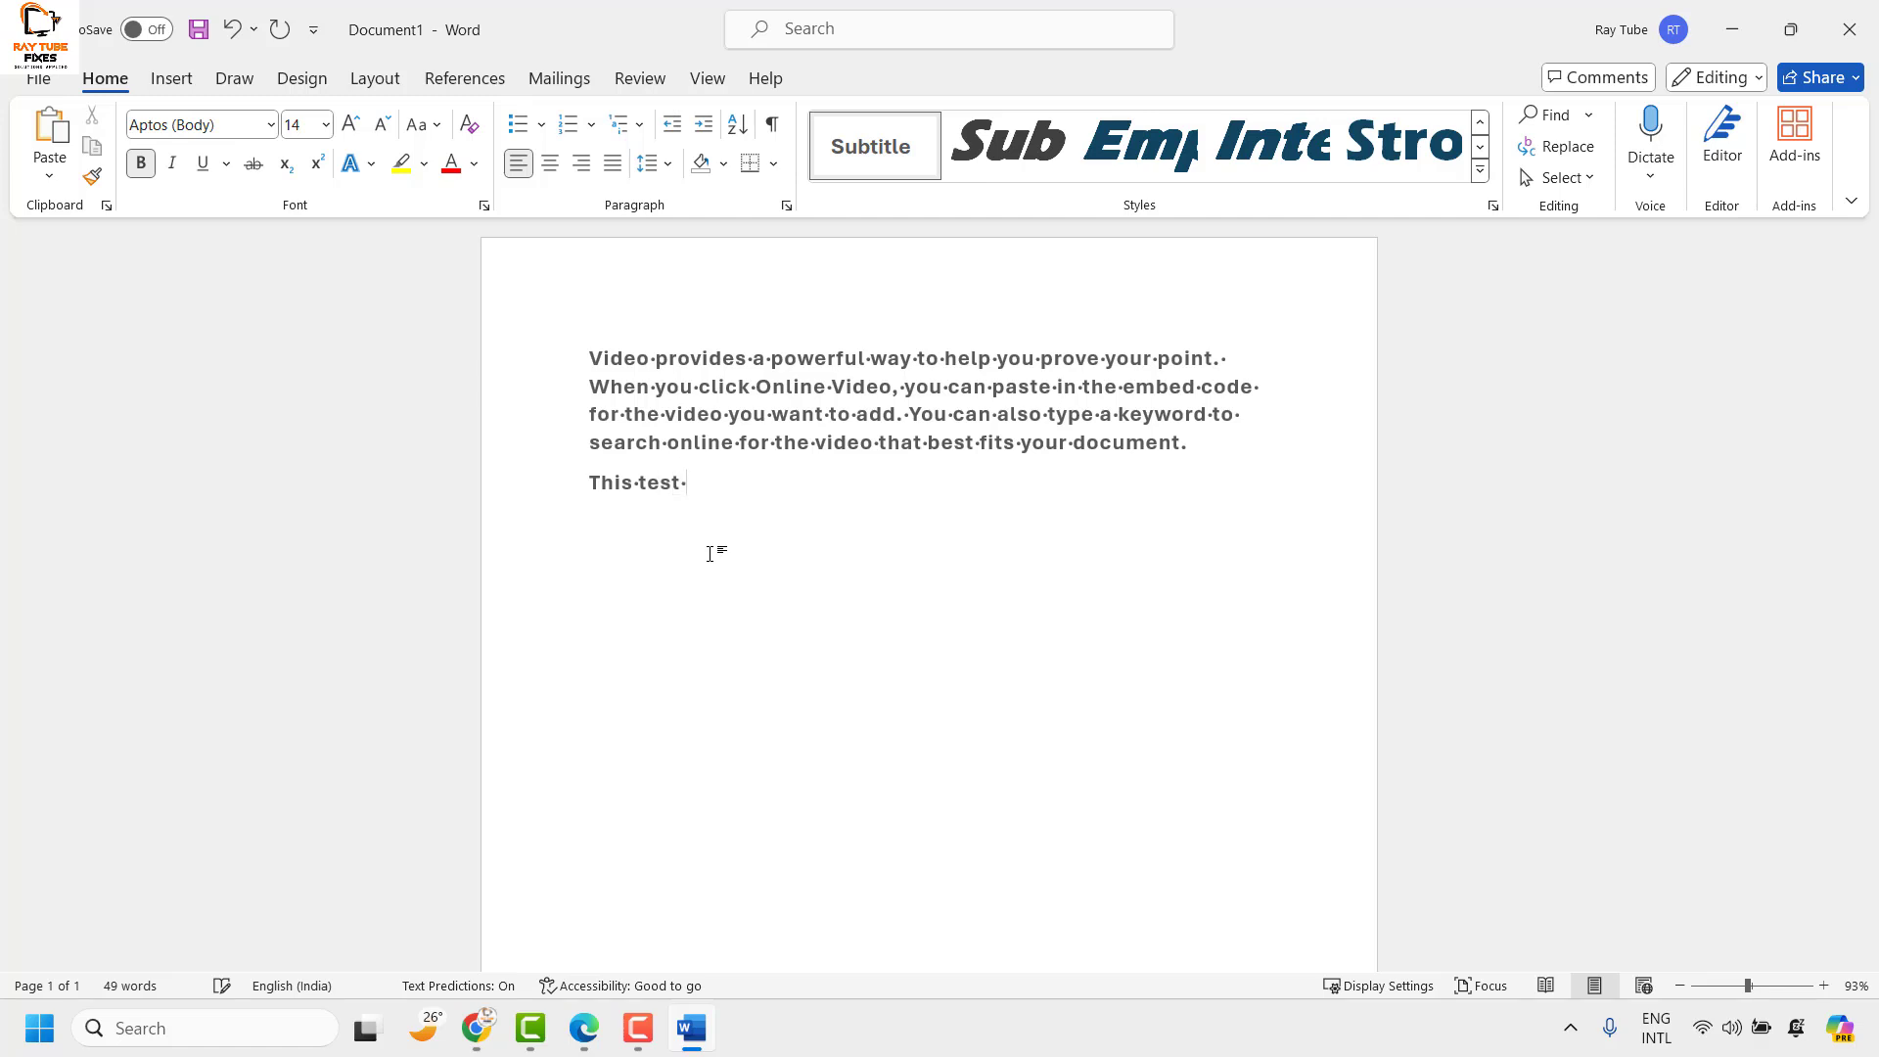
type("test")
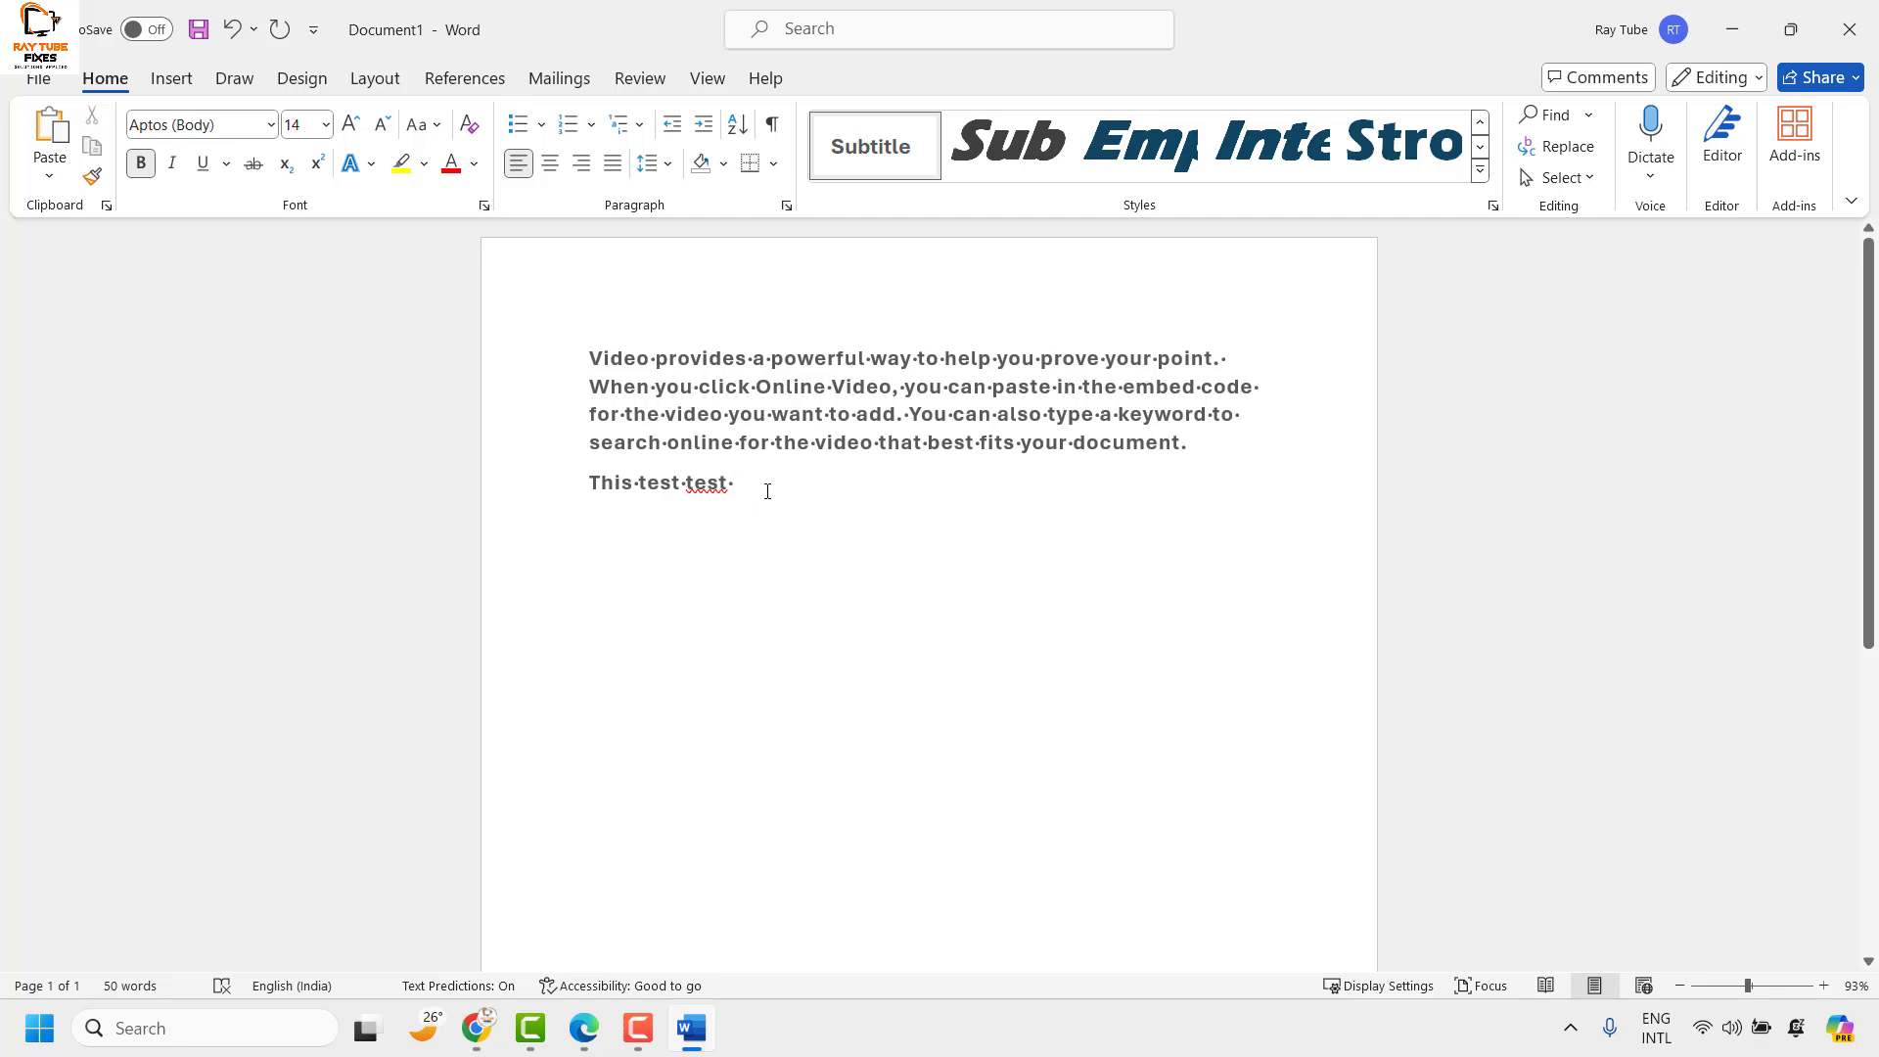
Open the Word Options dialog from the File backstage sidebar
left_click(38, 81)
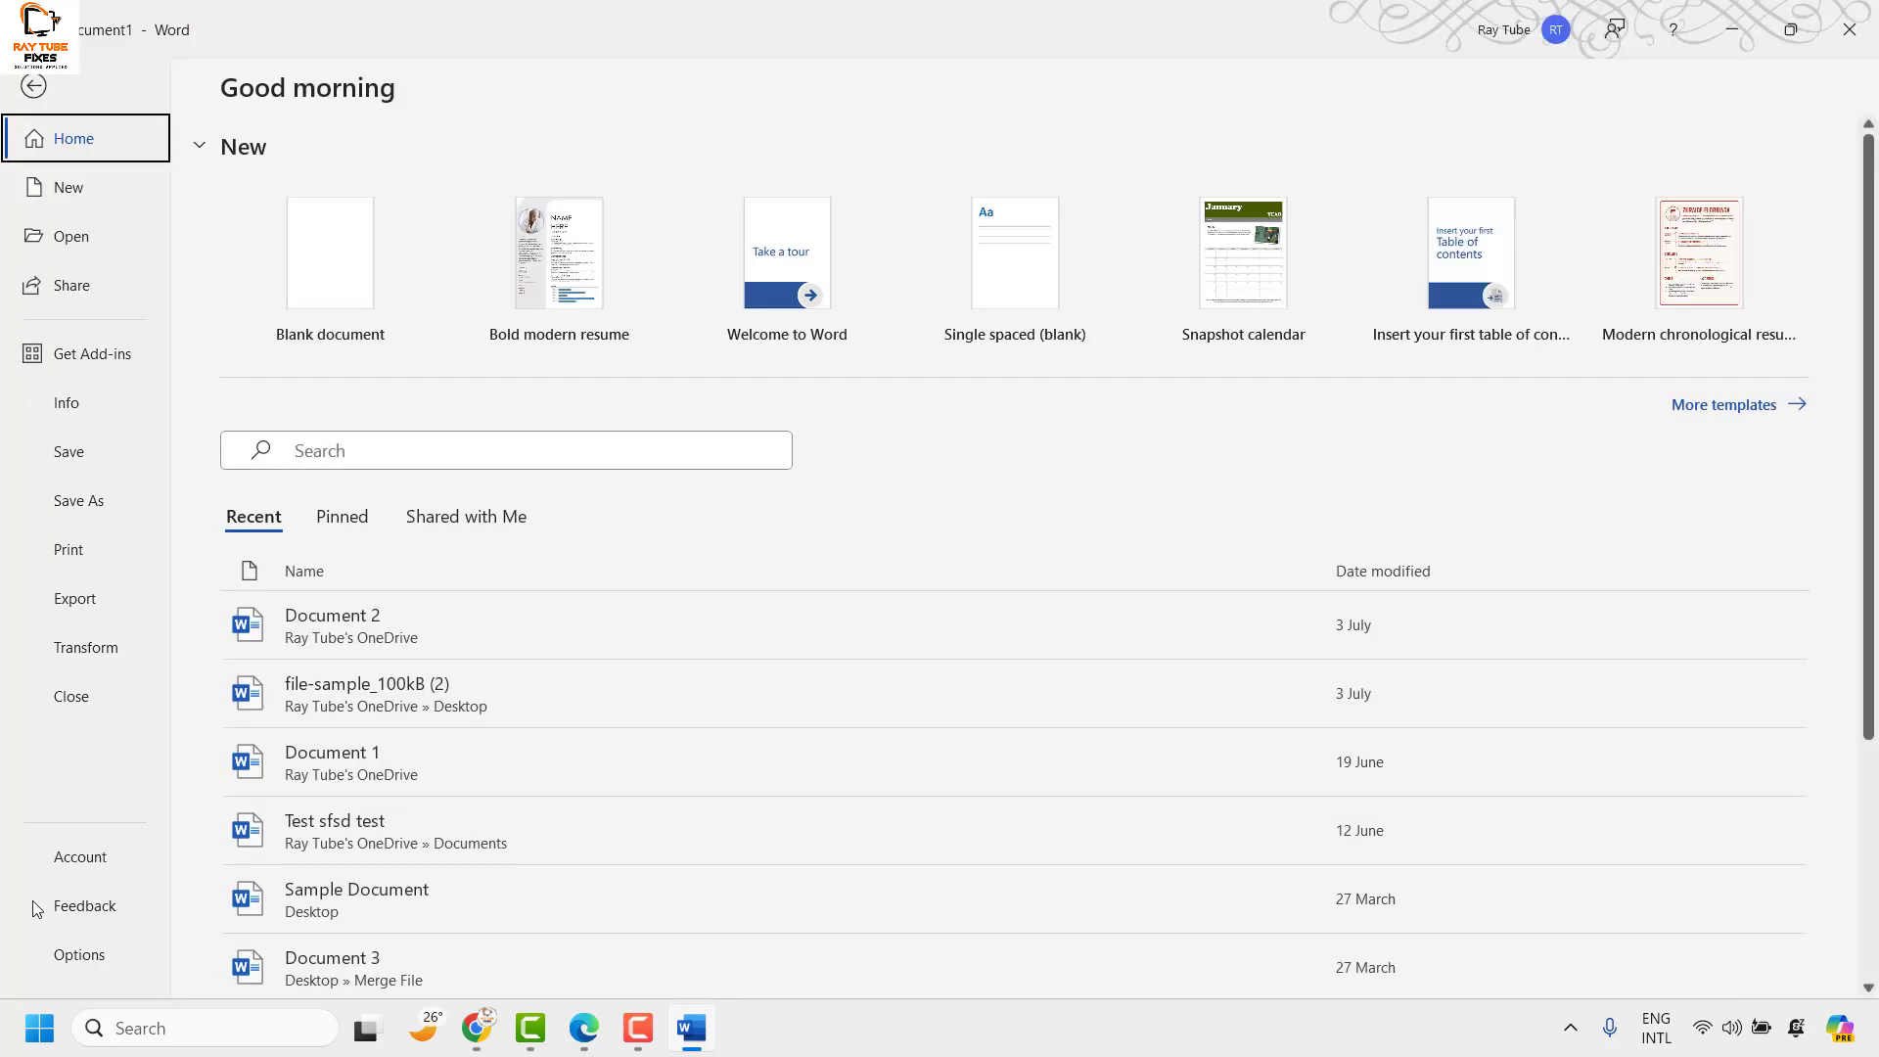
left_click(81, 954)
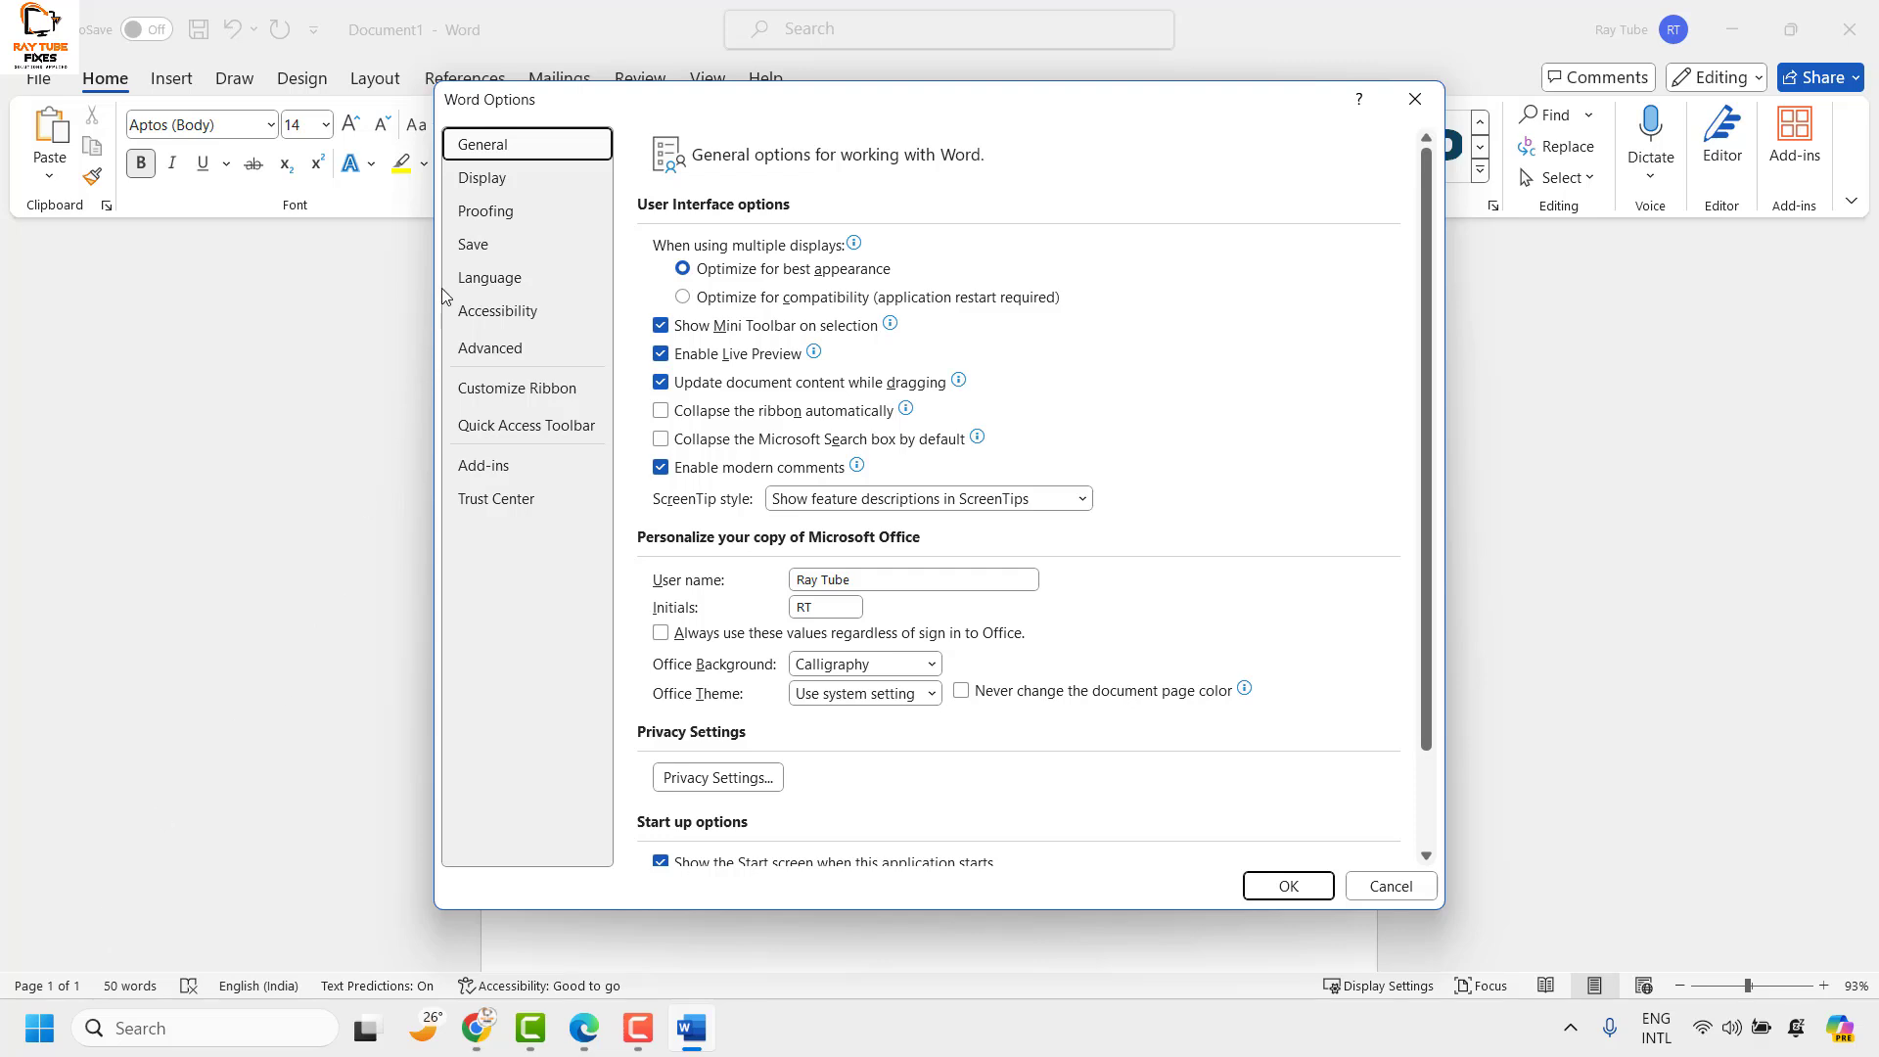
On the Display page, turn off always-showing Spaces and Tab characters marks
left_click(501, 182)
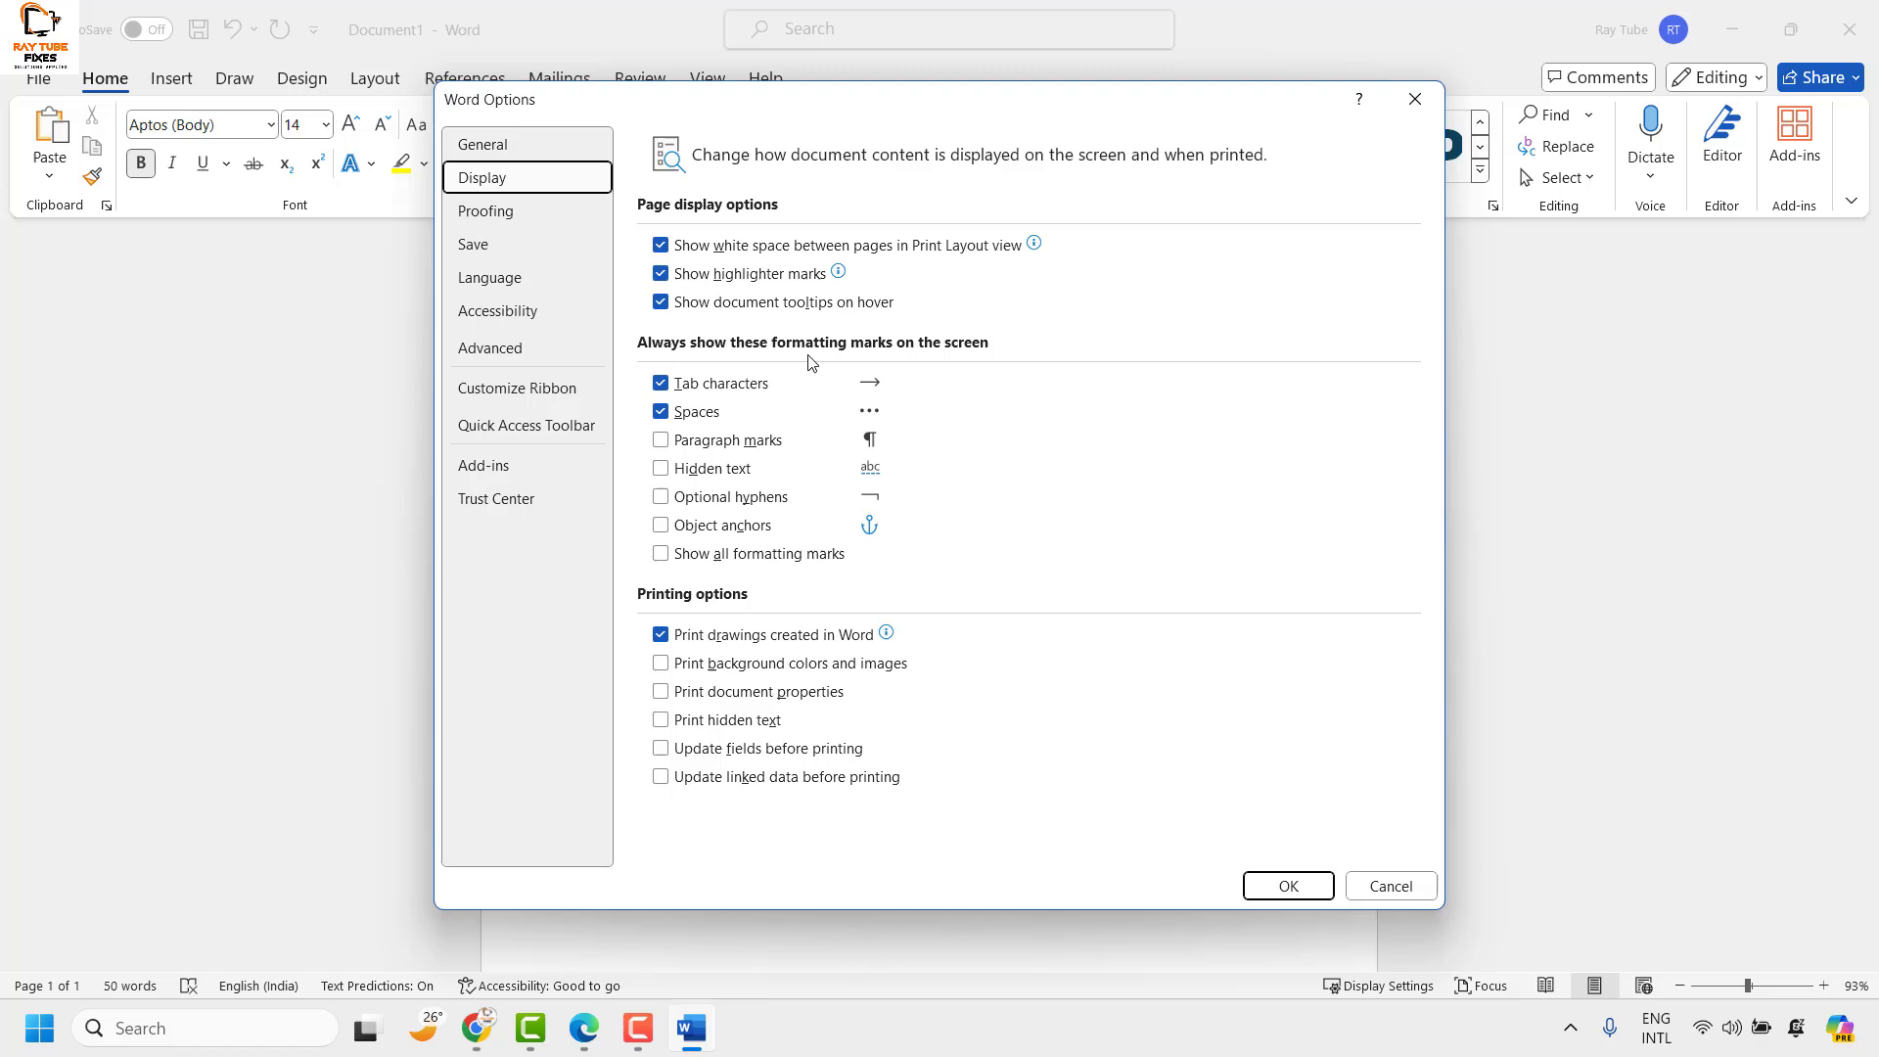
left_click(661, 413)
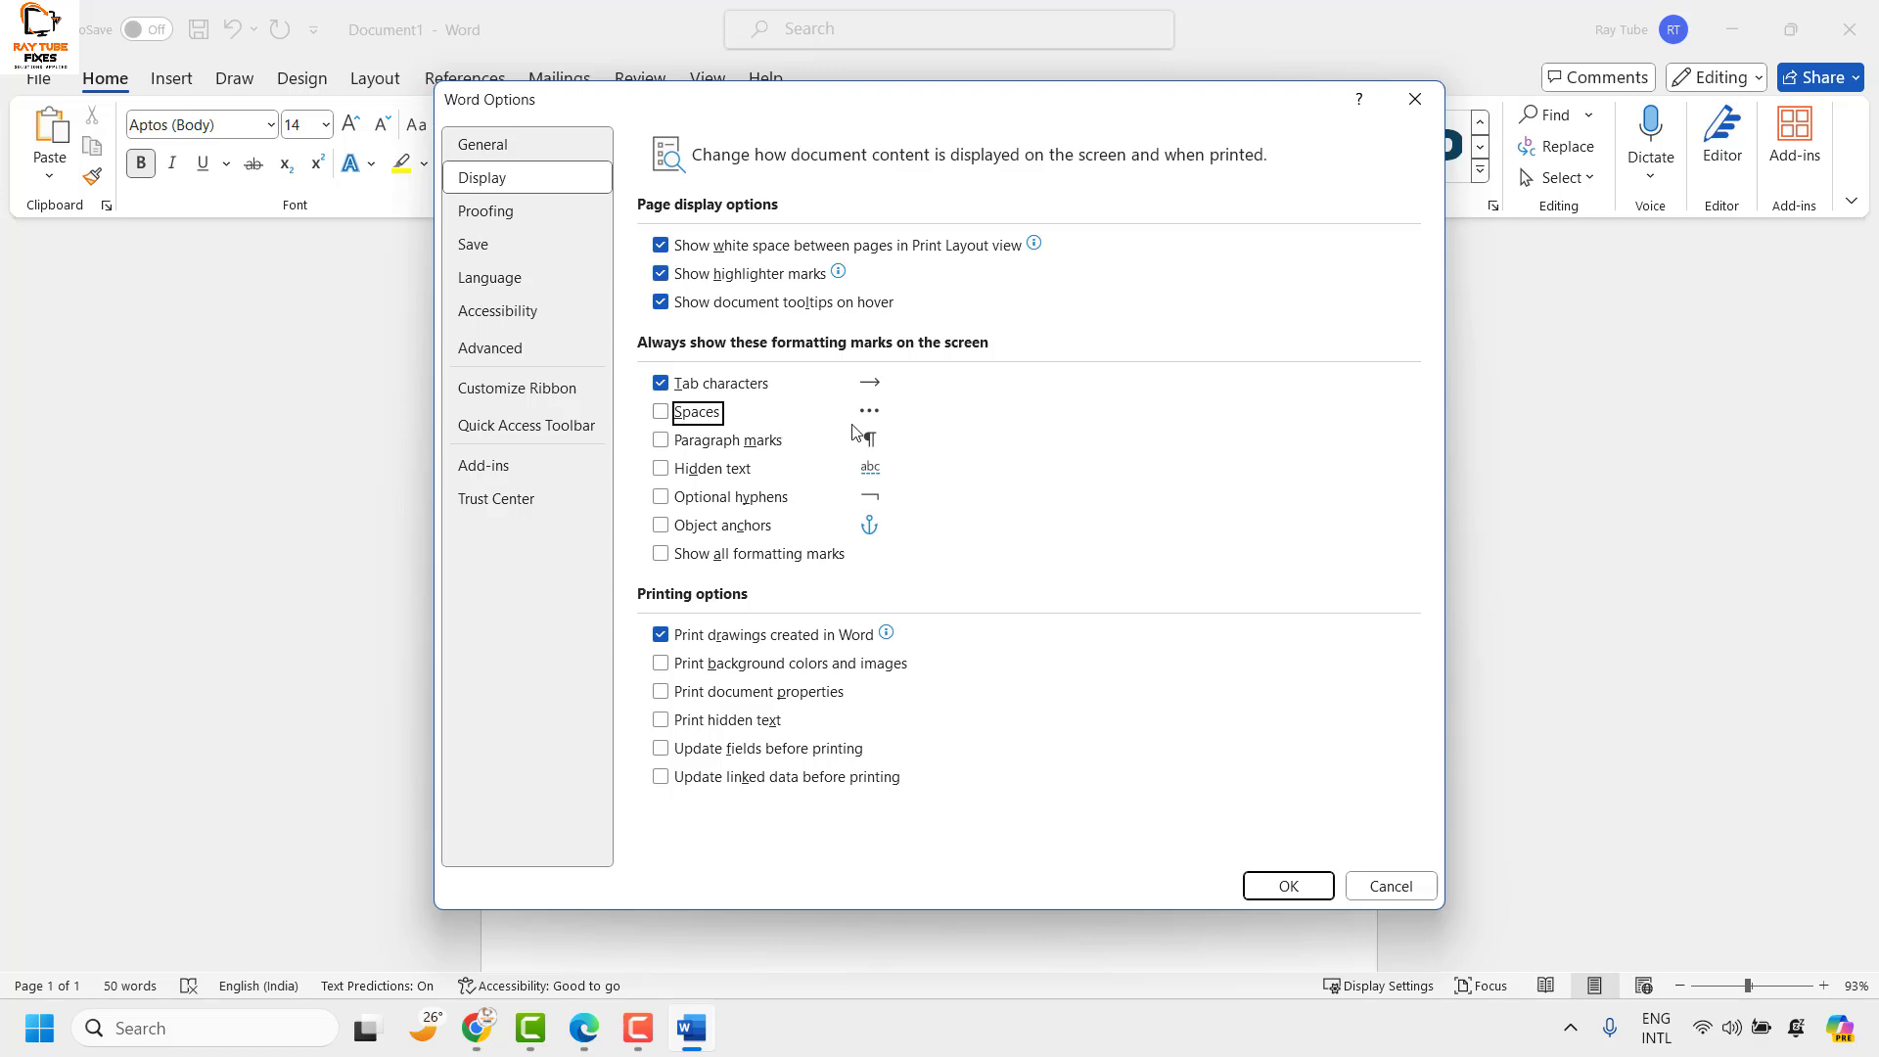
left_click(660, 383)
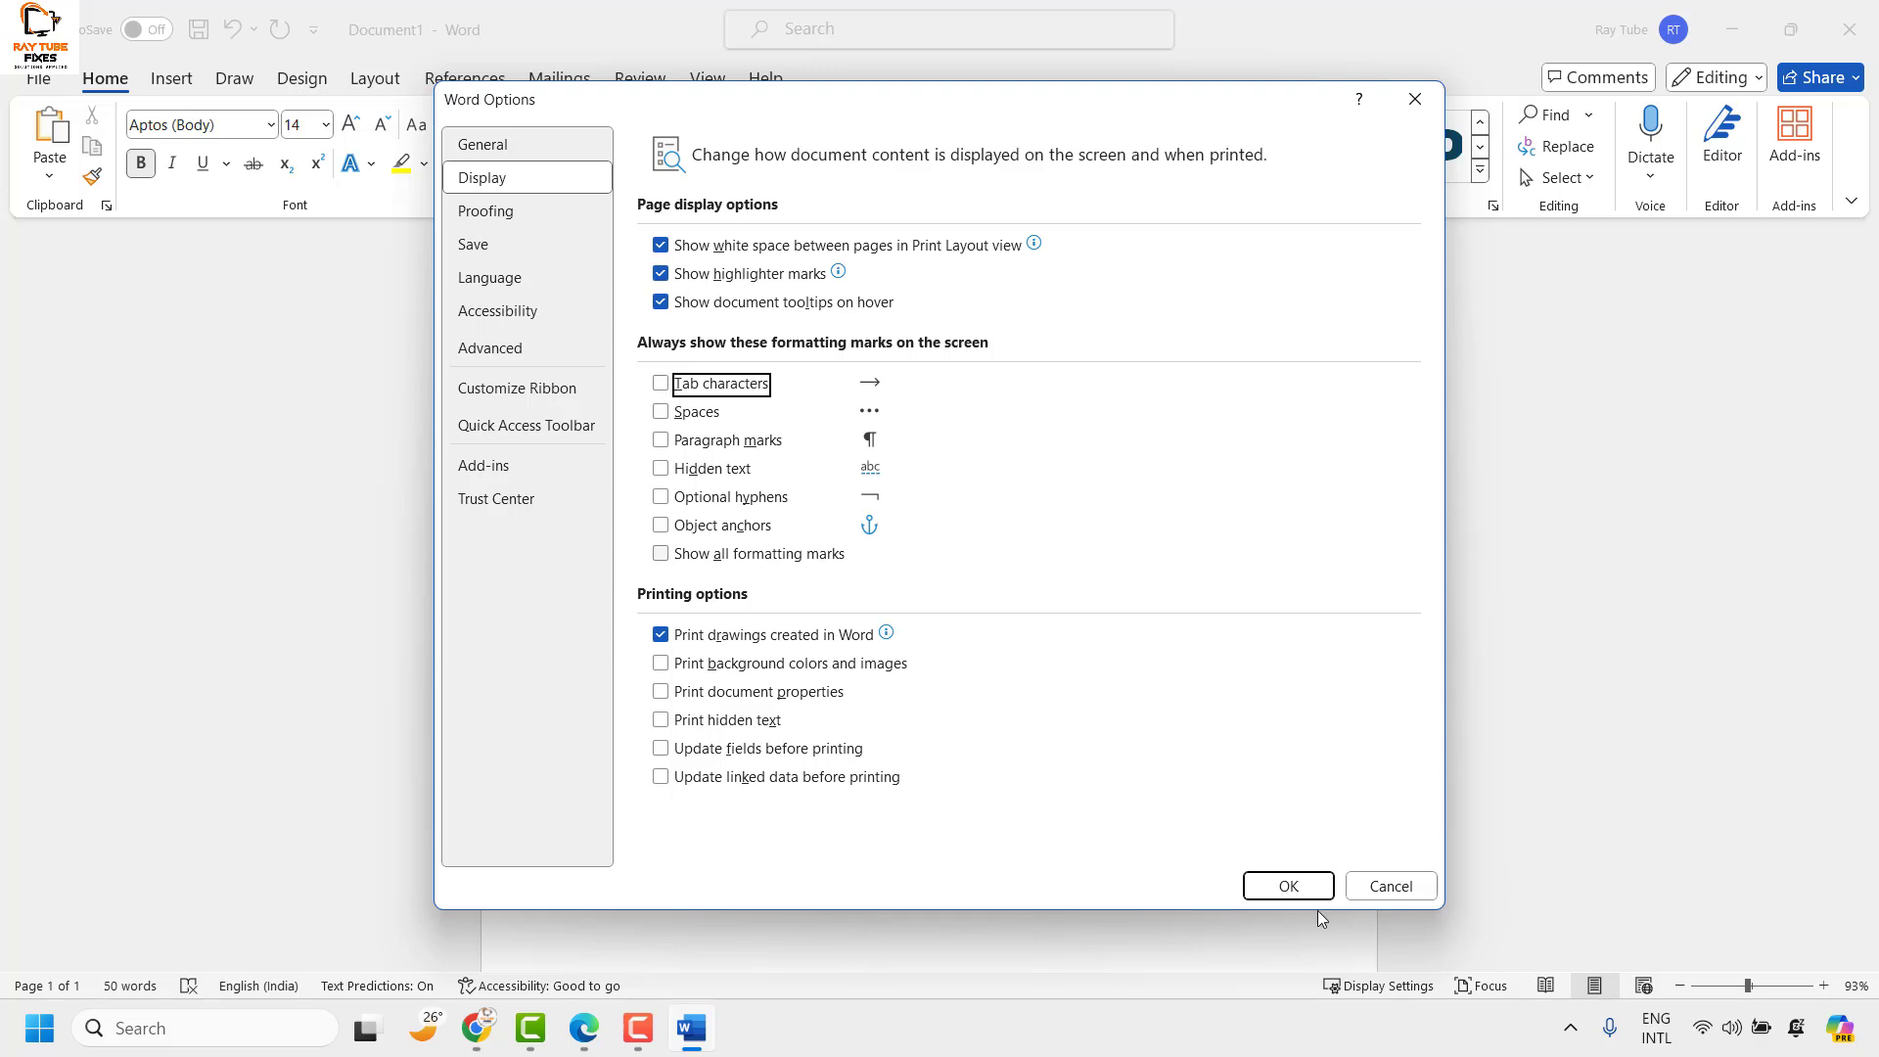
Confirm Word Options so space dots disappear from the text
left_click(1288, 888)
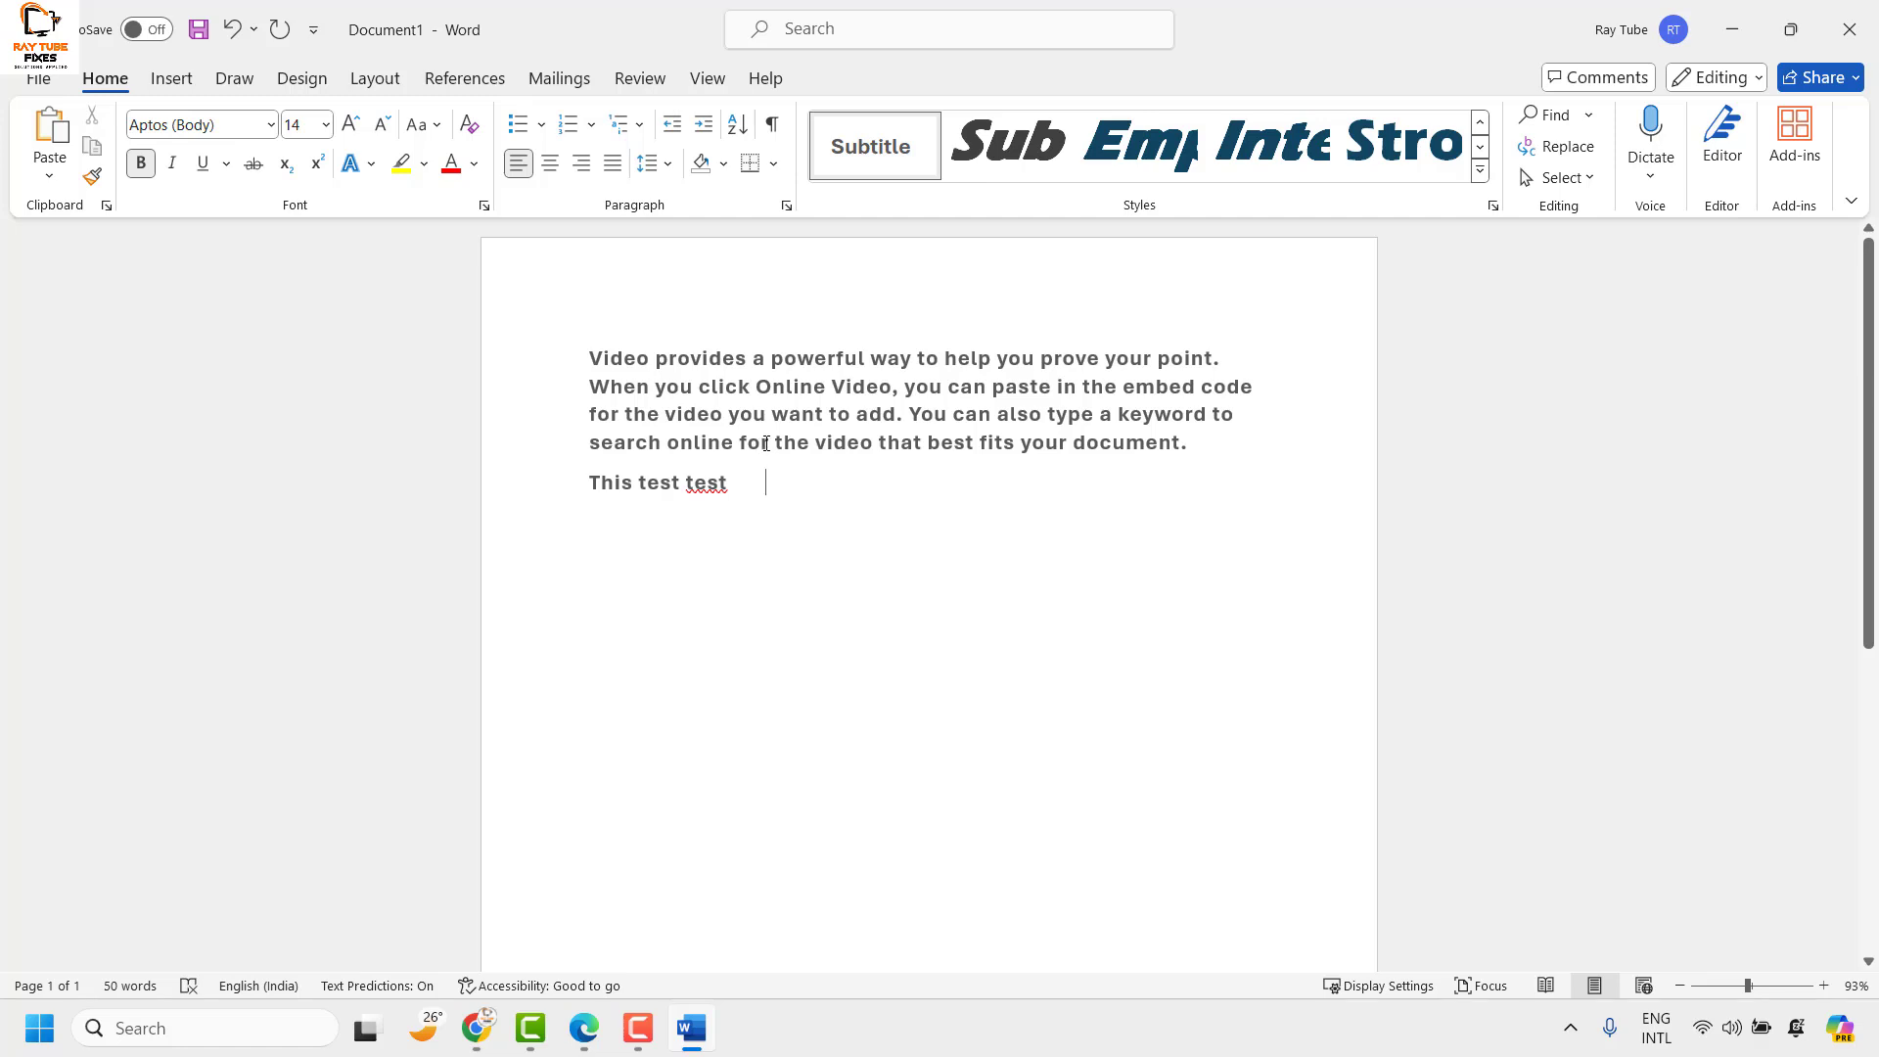
Minimize the Word window to reveal the desktop
left_click(1732, 30)
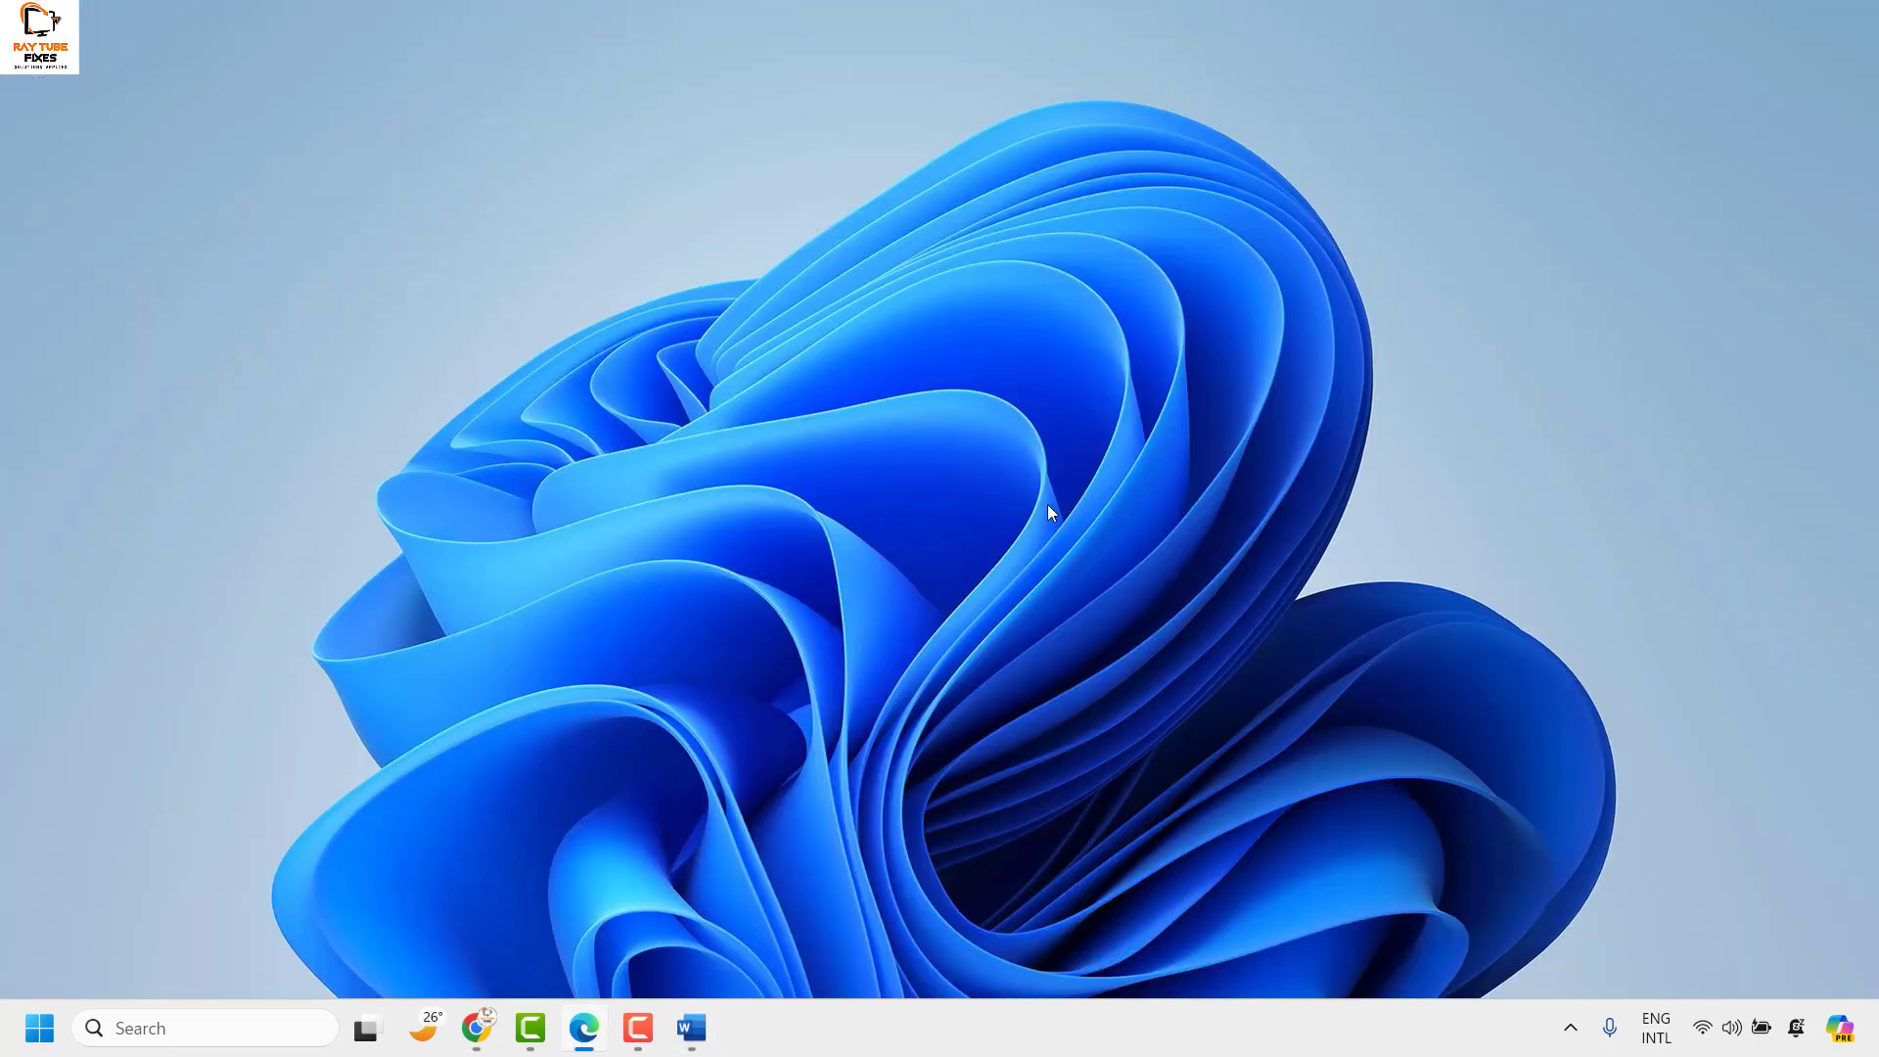